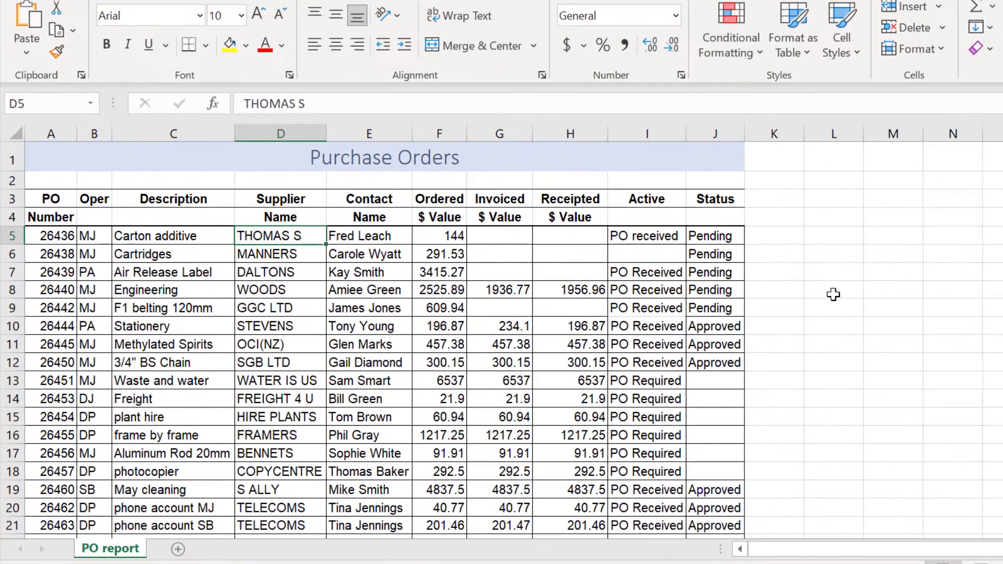
- Append '$ Value' to the Ordered header in F3
left_click(439, 218)
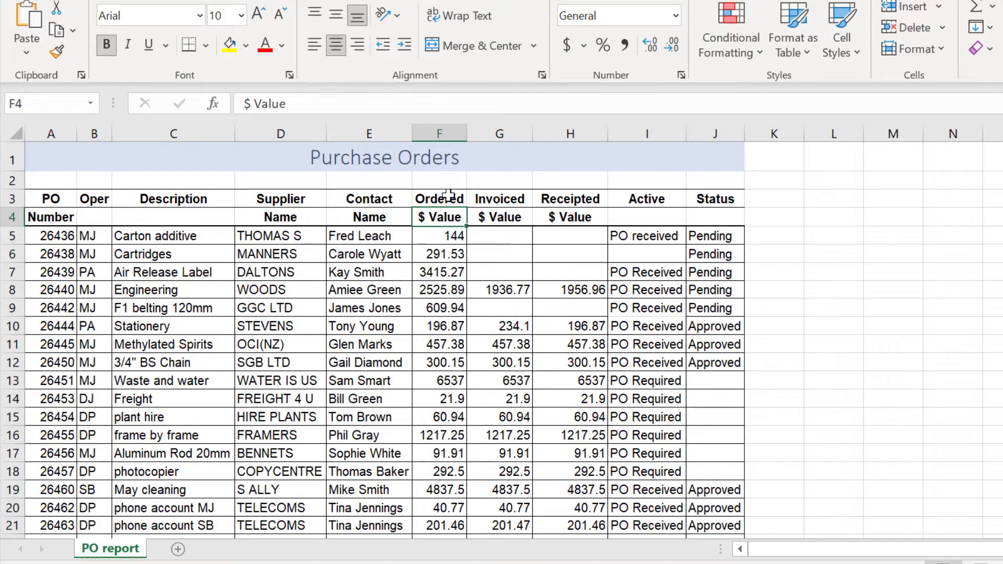
left_click(448, 198)
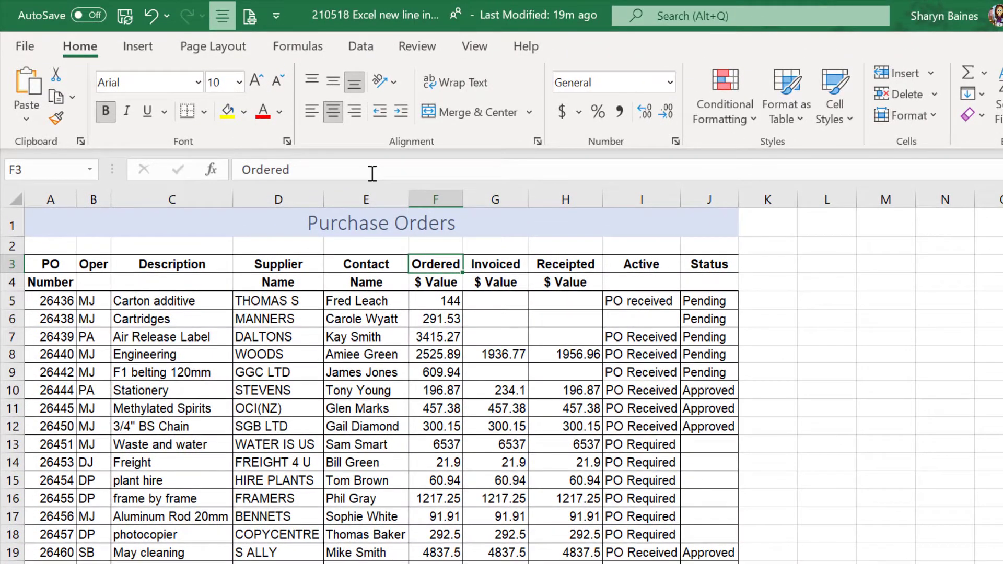
left_click(372, 174)
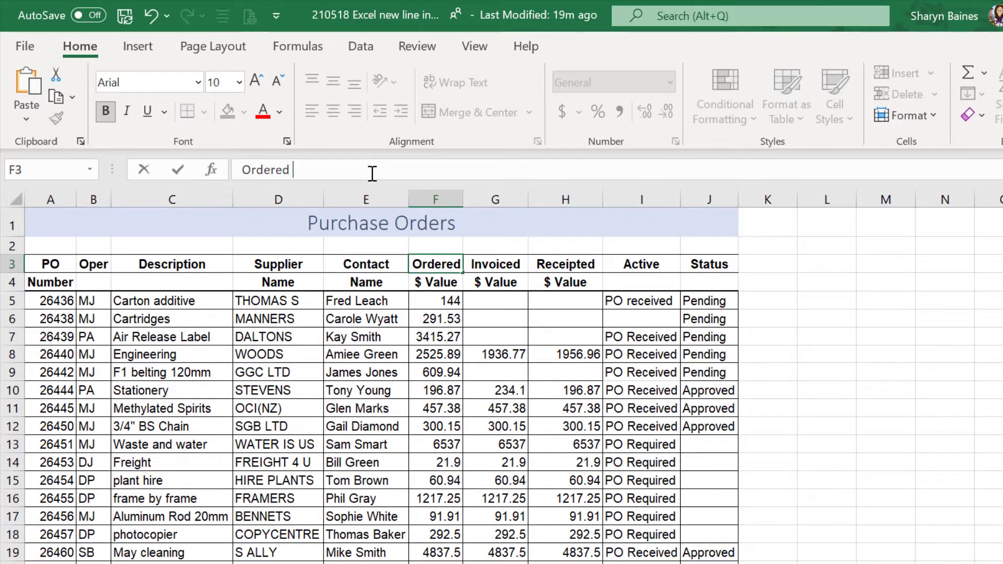
type("$ Value")
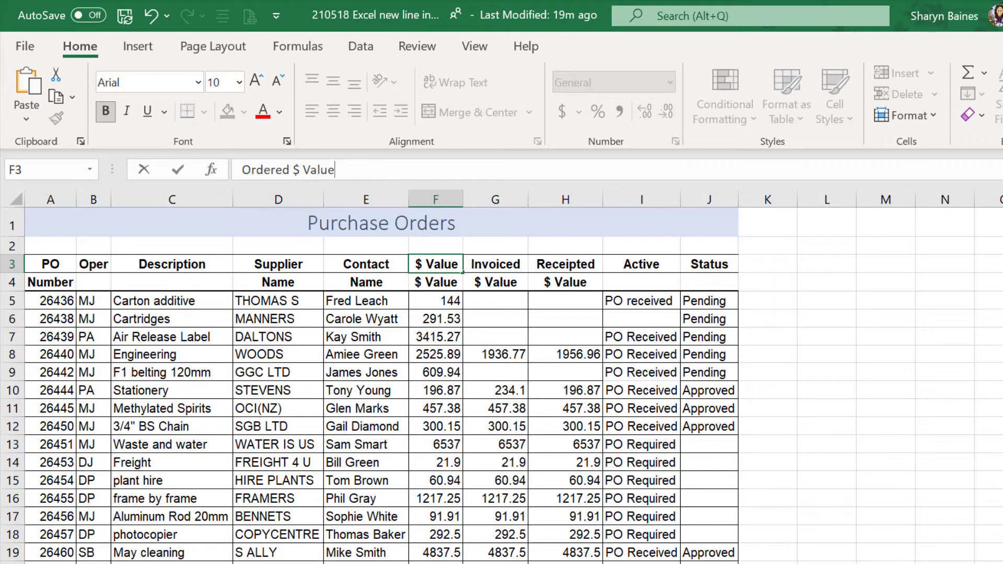
key("Return")
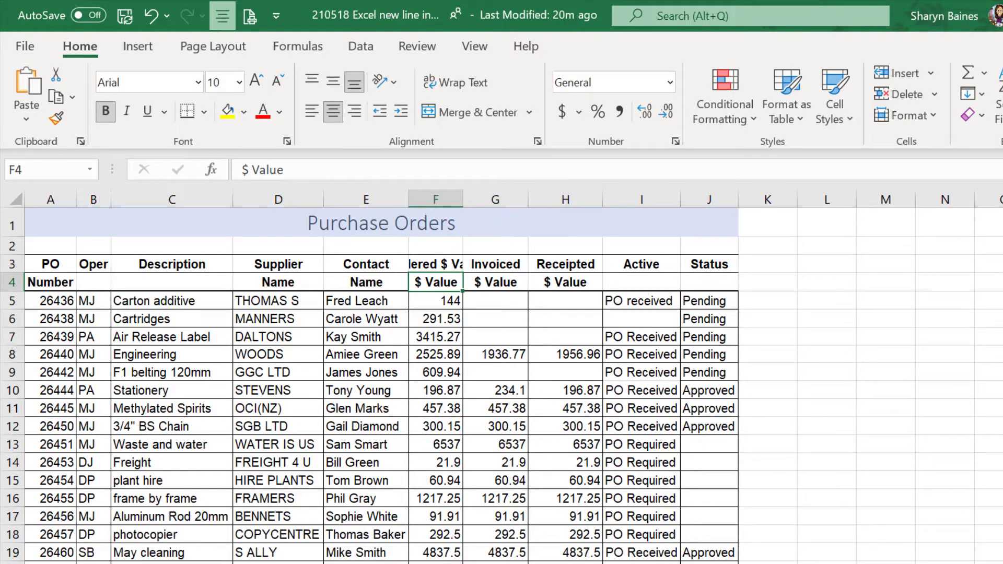
- Break the F3 header so '$ Value' sits on a second line below Ordered
left_click(436, 264)
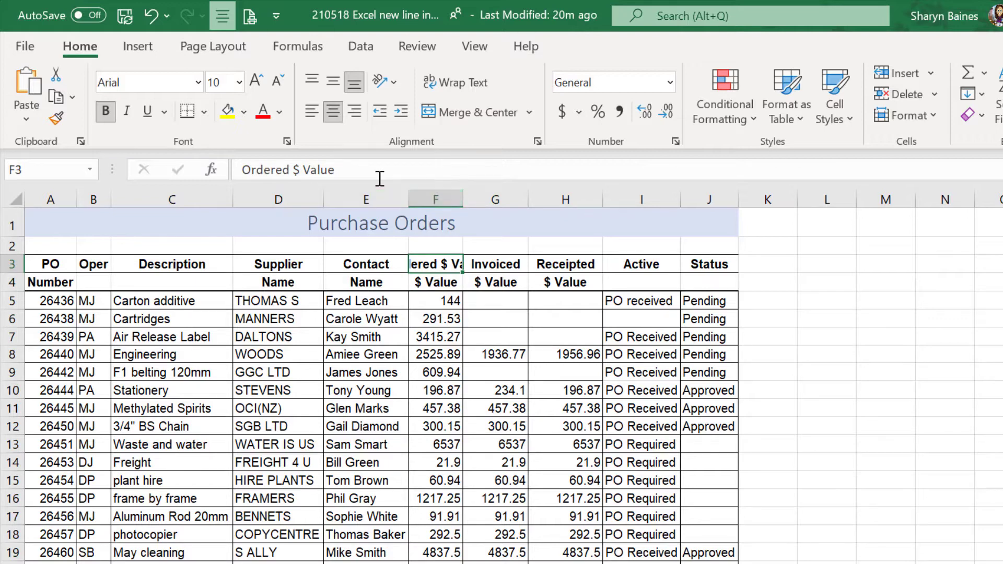
left_click(293, 174)
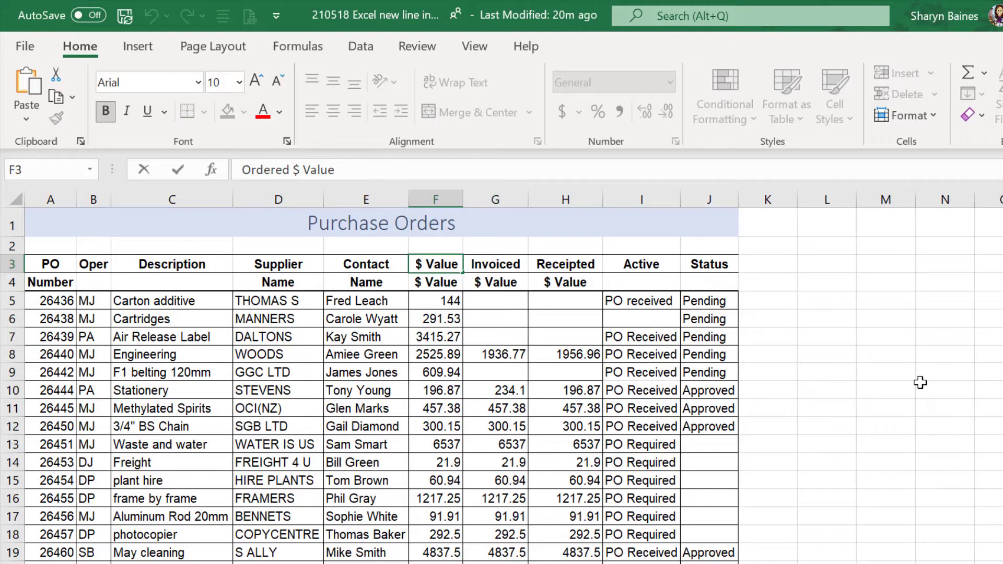
key("alt+Return")
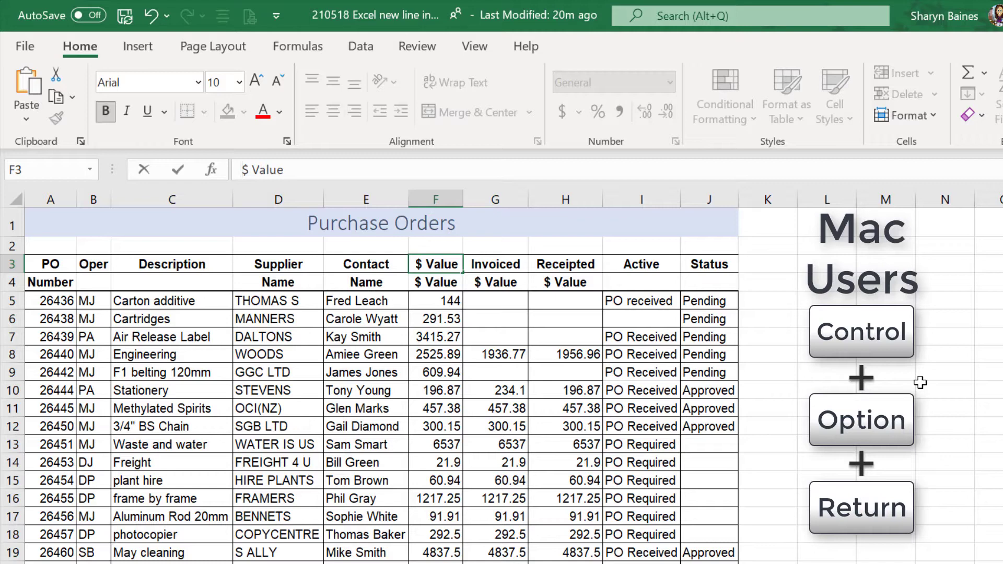
key("Return")
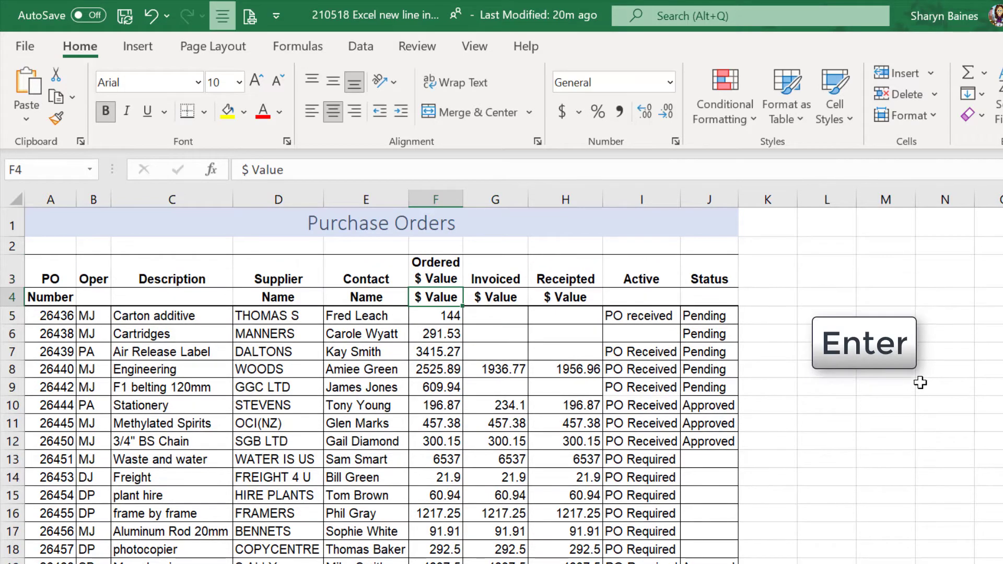
key("Up")
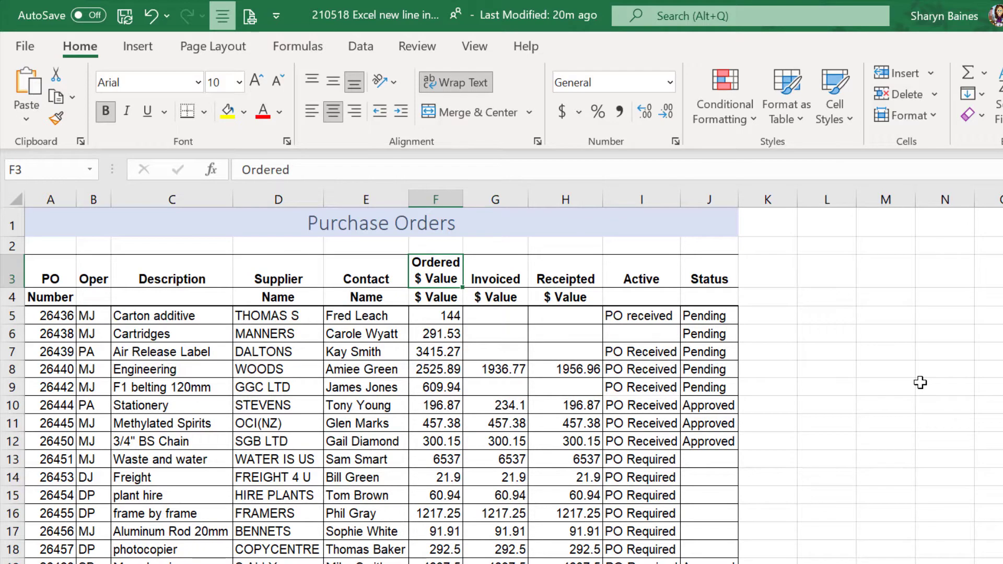
- Put '$ Value' on a new line under Invoiced in G3
left_click(496, 270)
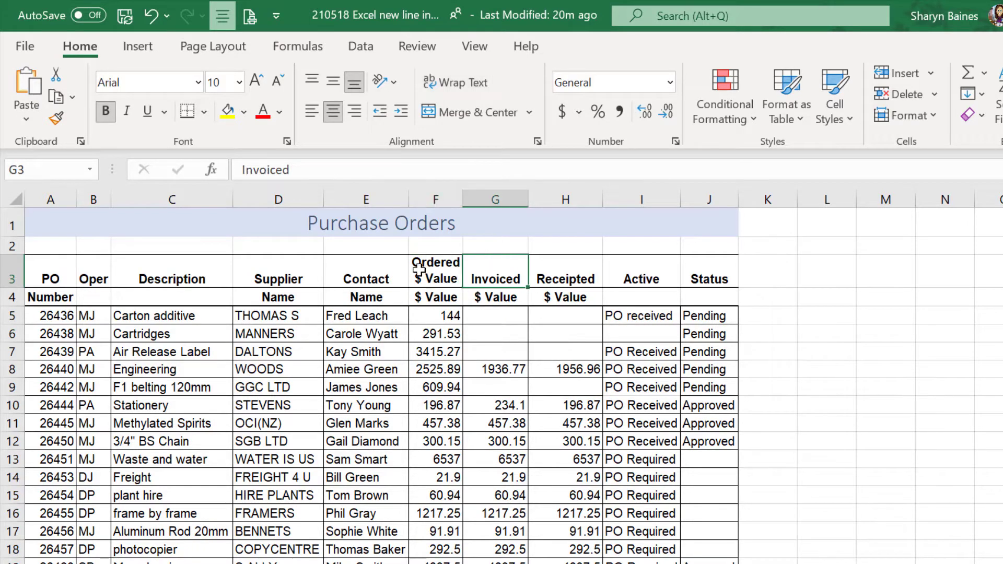
left_click(358, 164)
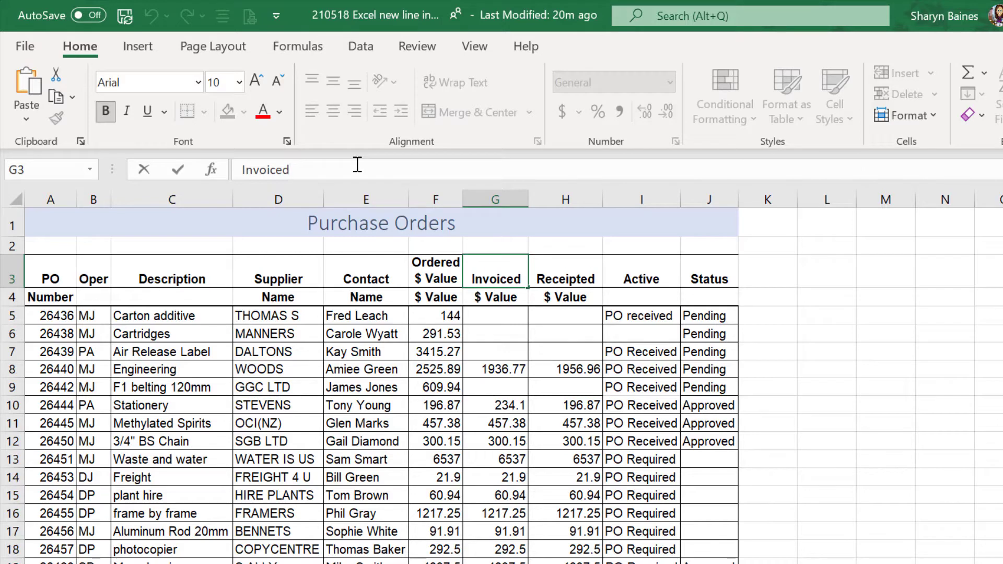
key("alt+Return")
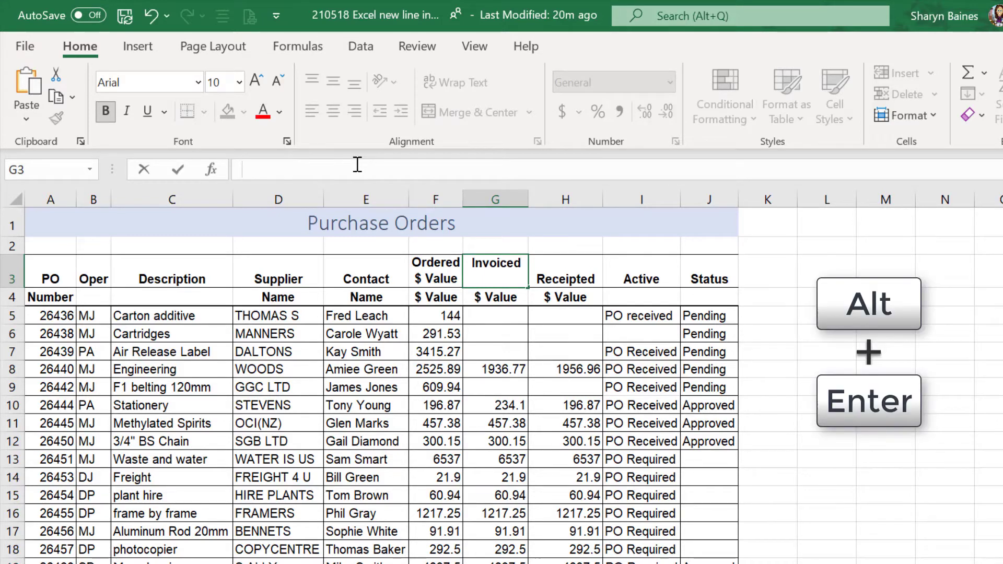
type("$ Value")
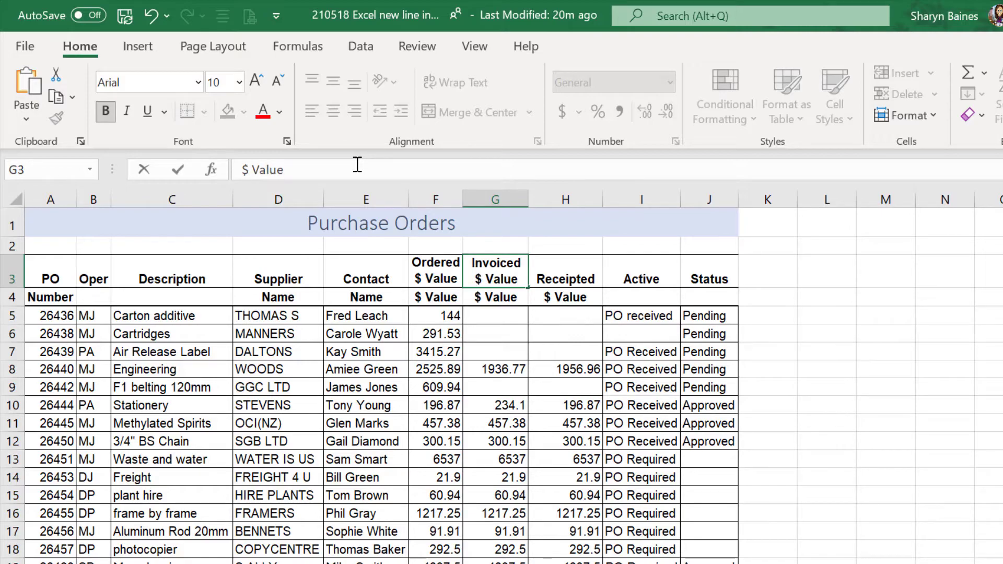
key("Return")
key("Up")
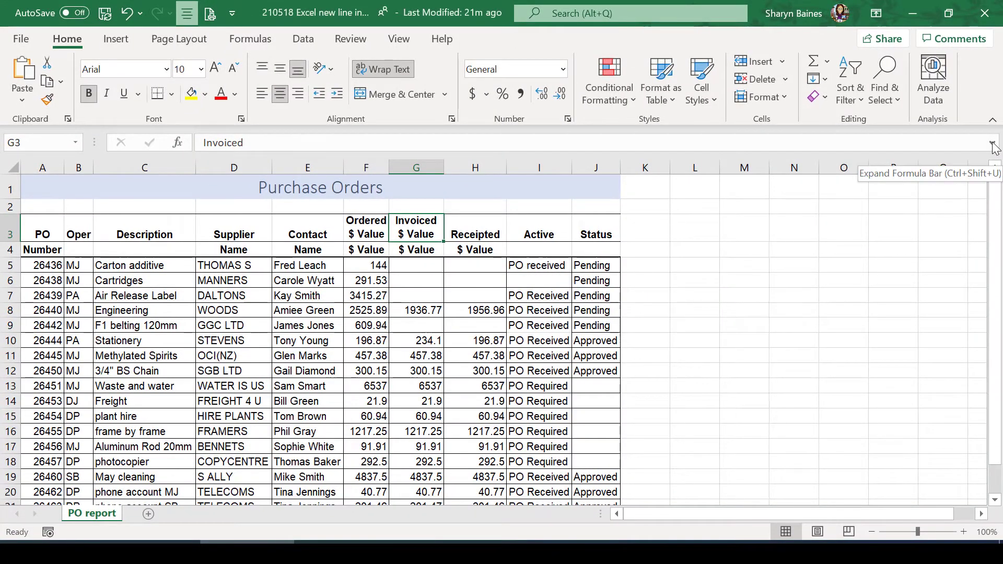
- Expand the formula bar to show both lines of the G3 header and recommit it
left_click(993, 143)
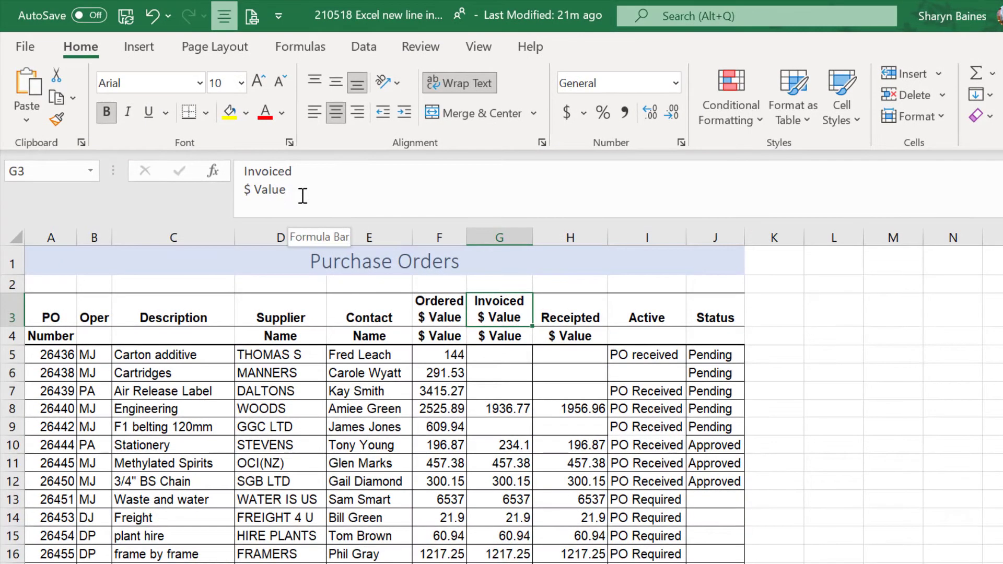
left_click(303, 189)
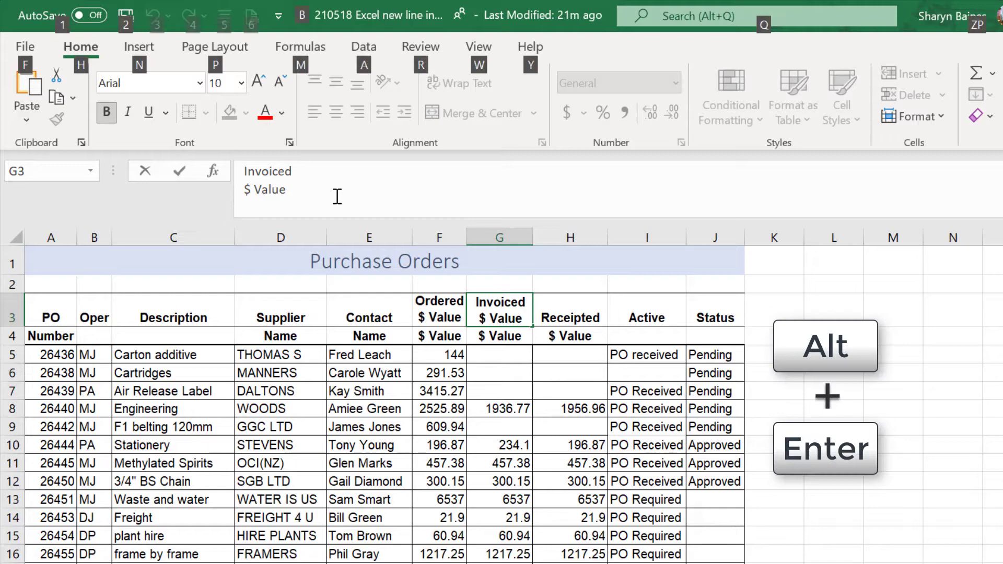
key("alt+Return")
type("fsdf")
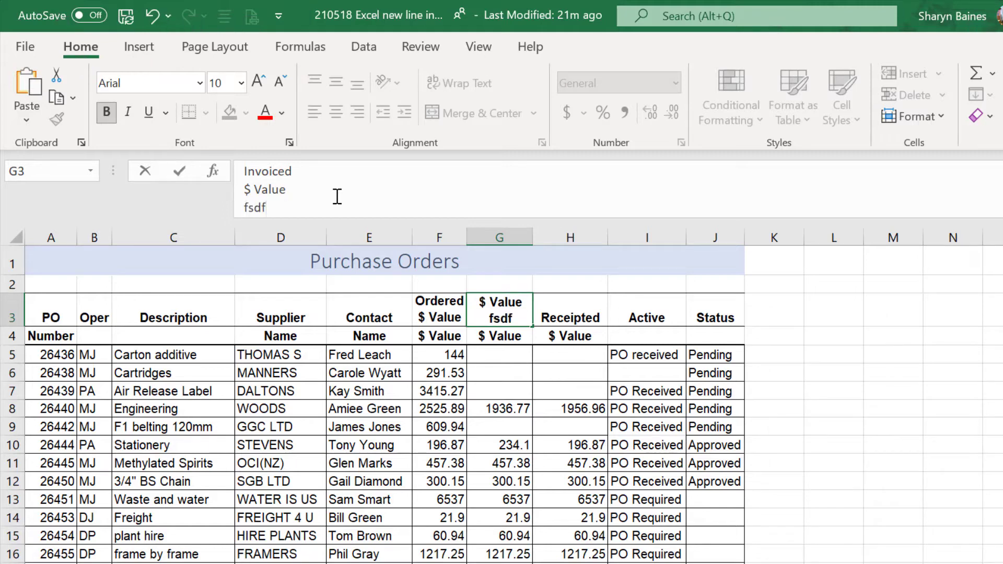
key("BackSpace")
key("BackSpace")
key("BackSpace")
key("BackSpace")
key("Return")
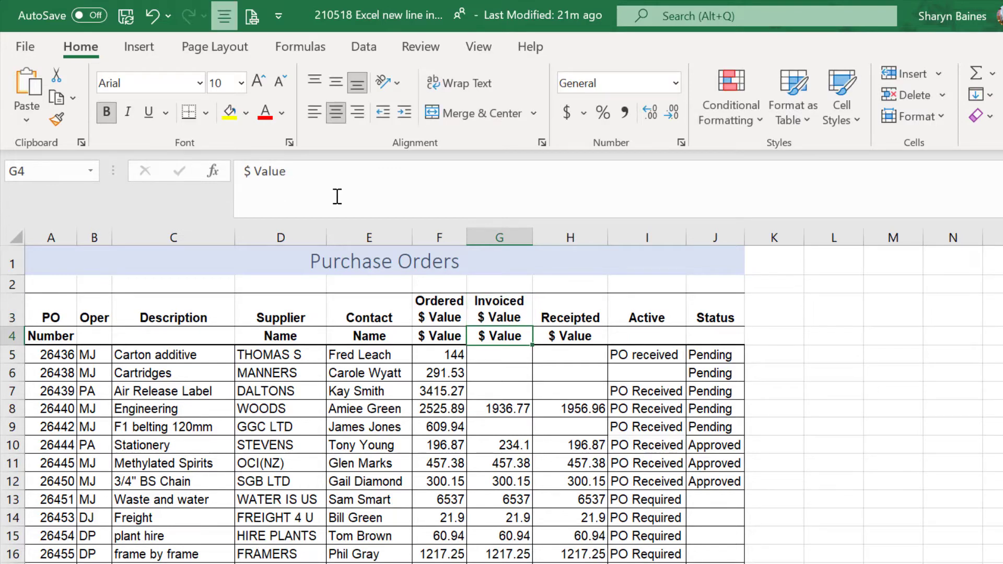
- Change the A3 header from PO to 'PO Number'
left_click(66, 307)
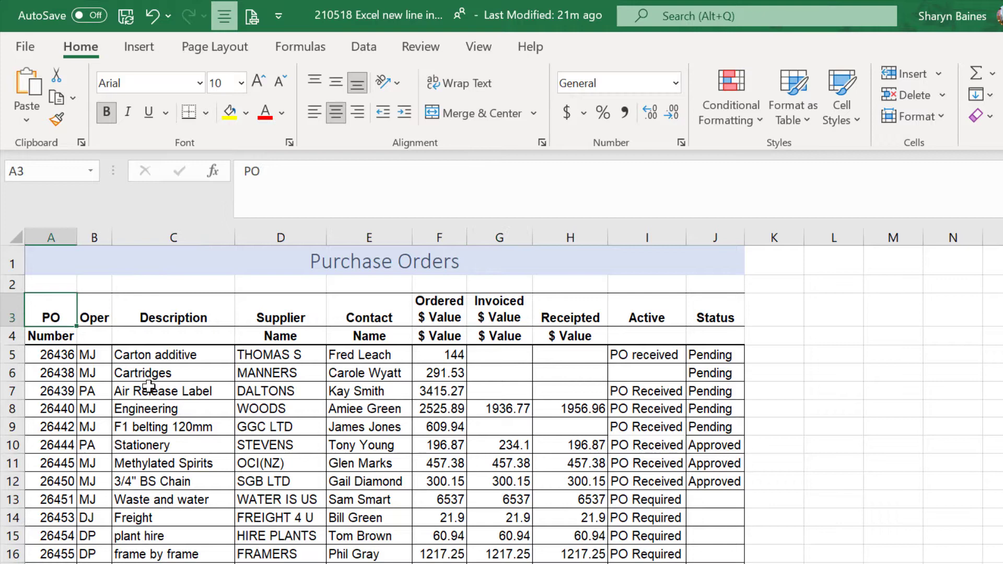
left_click(293, 167)
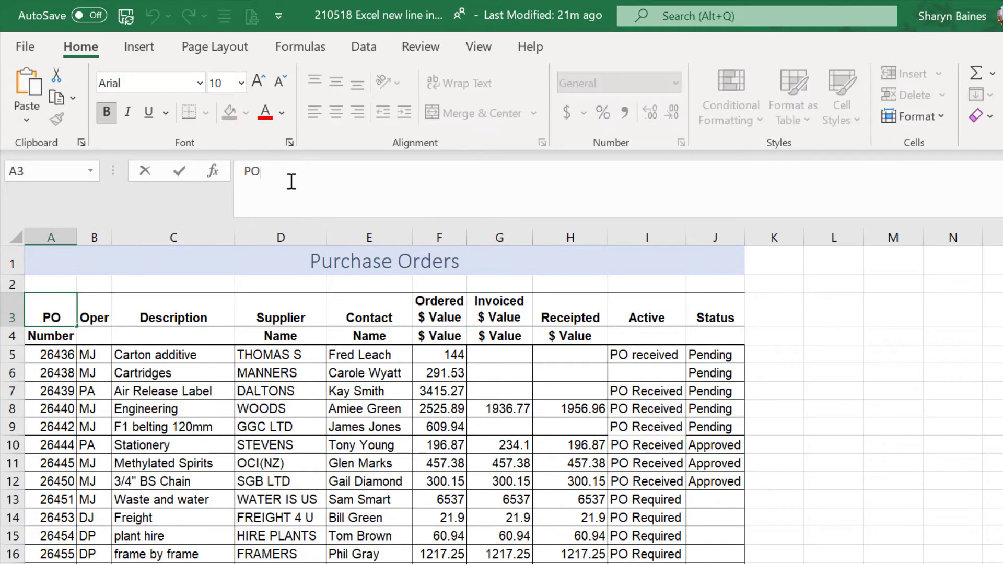
type("Num")
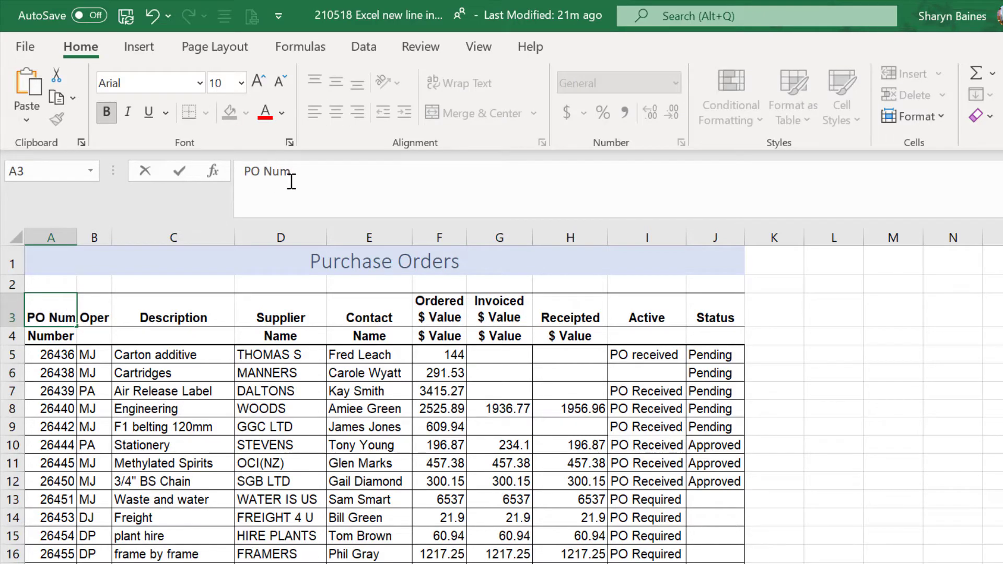
type("ber")
key("Return")
key("Up")
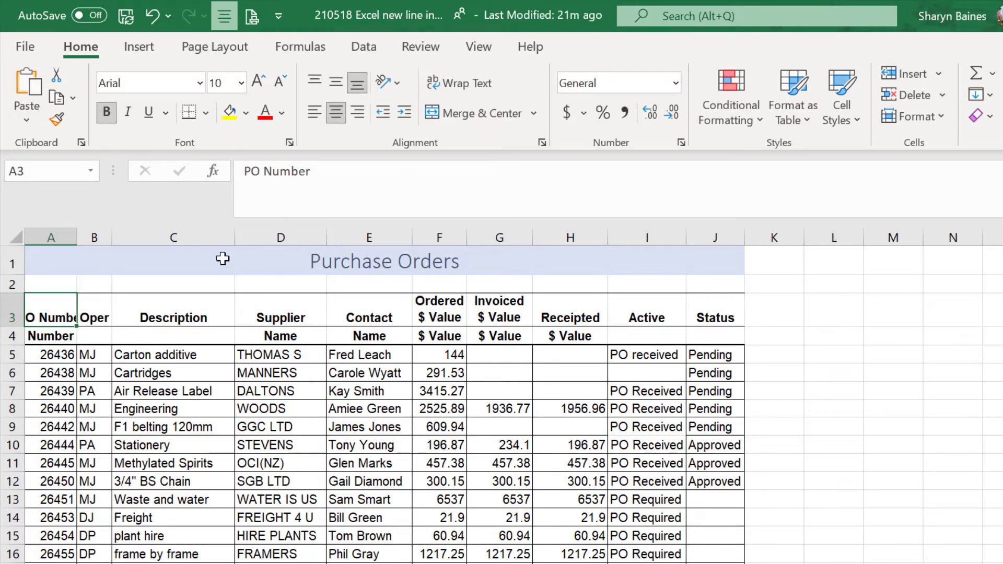
- Wrap 'PO Number' in A3 and autofit column A to the two-line header
double_click(78, 240)
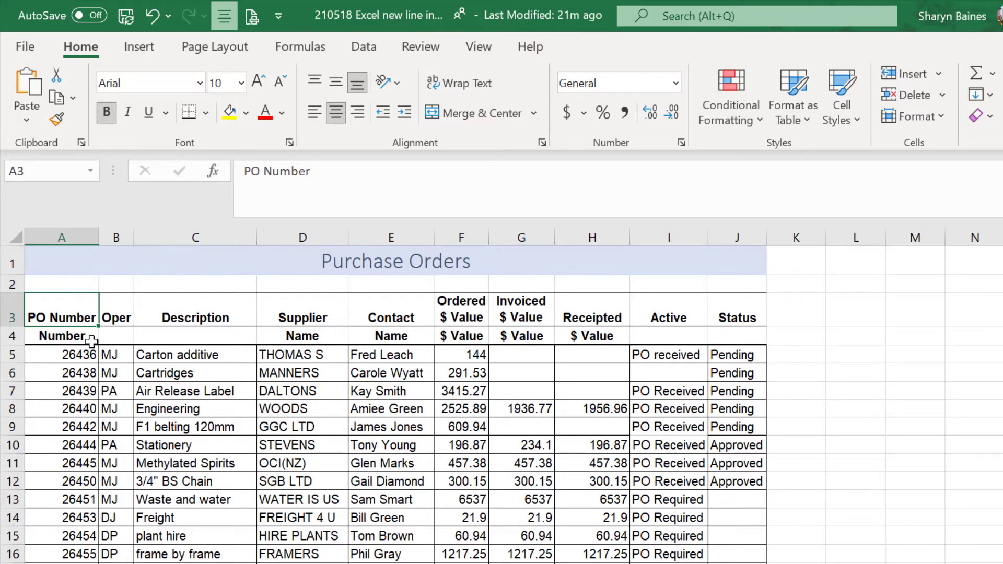
left_click_drag(98, 239, 72, 245)
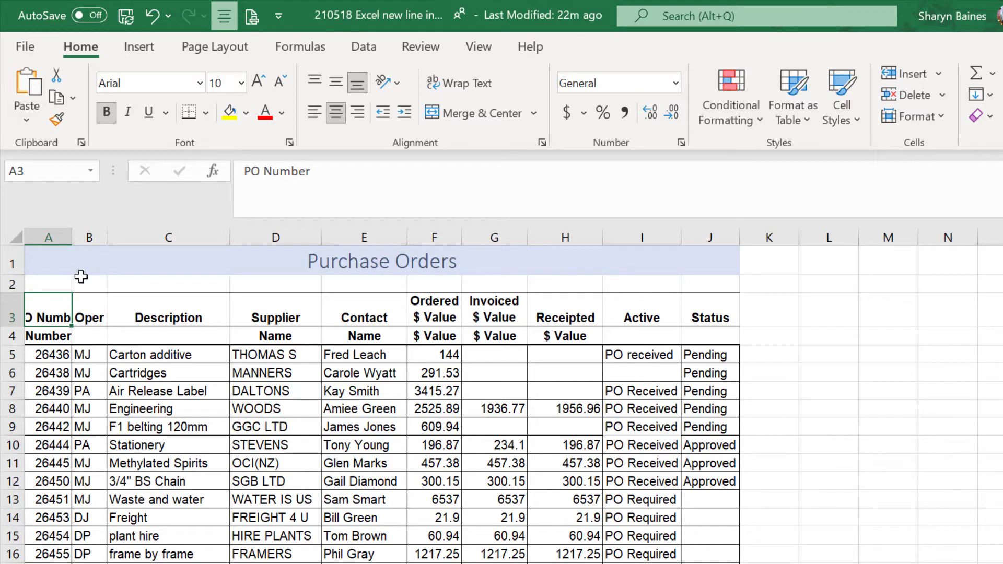
left_click(463, 88)
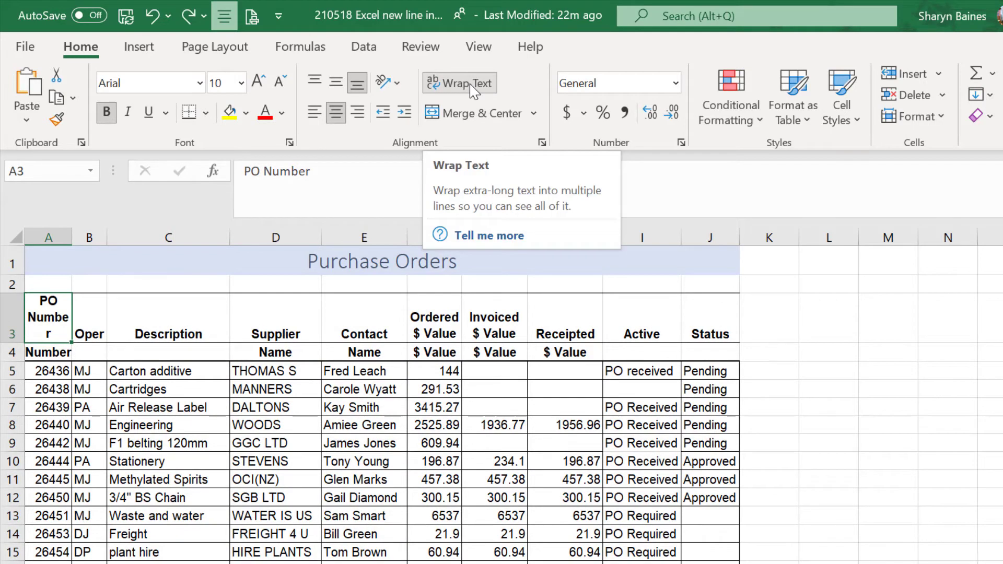
double_click(72, 234)
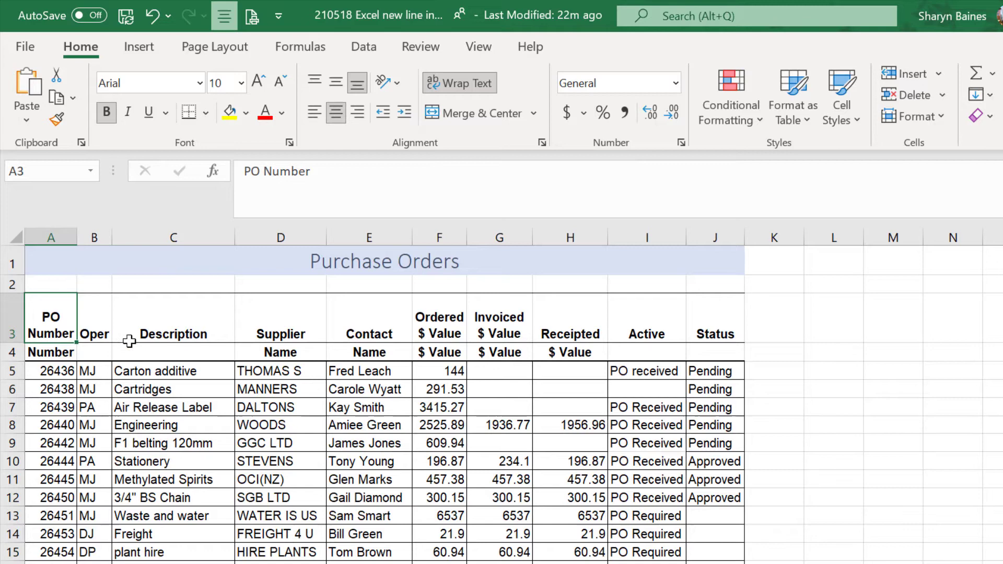
- Delete row 4 and vertically centre the row 3 headers A3:J3
right_click(11, 354)
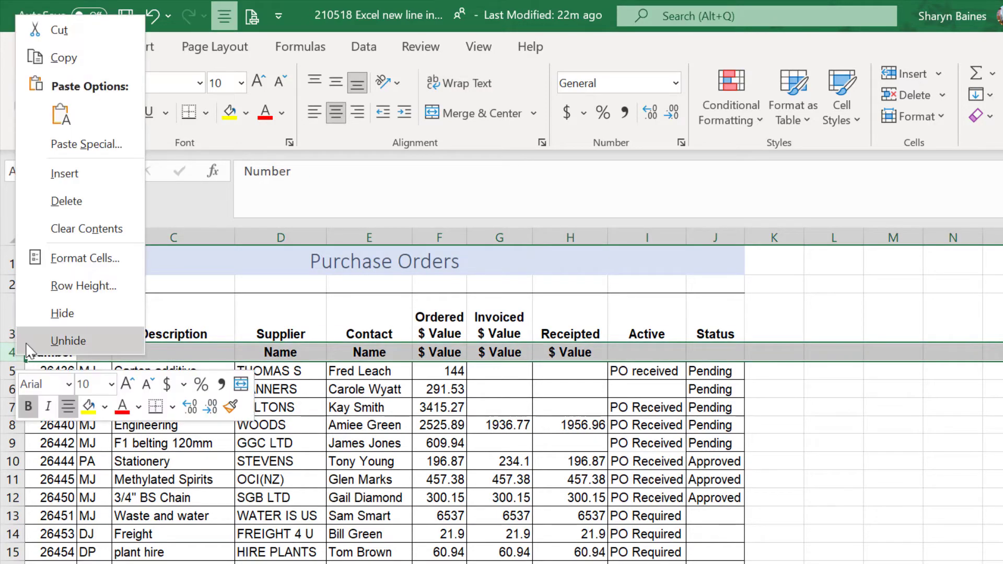
left_click(58, 201)
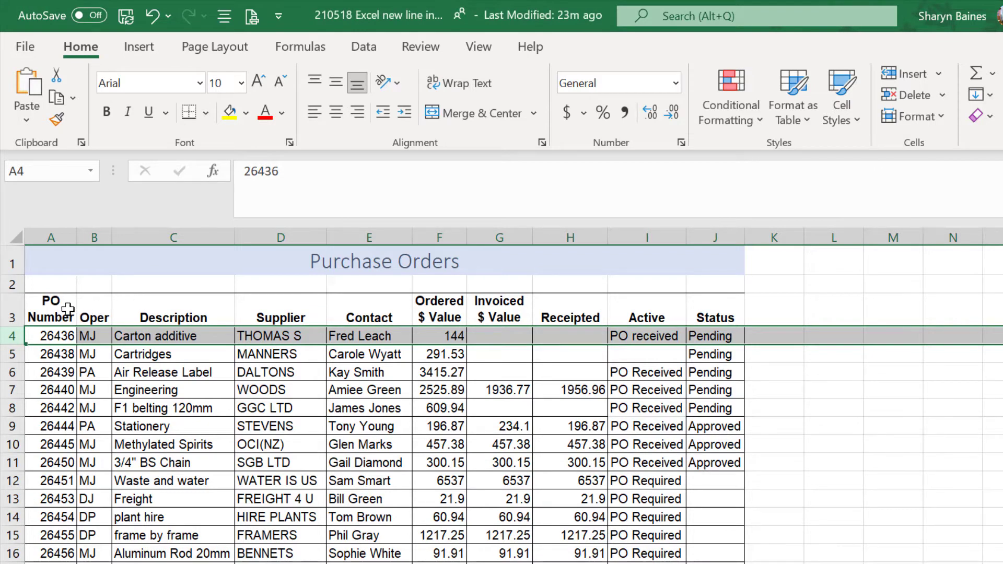
left_click_drag(67, 314, 699, 315)
left_click(460, 83)
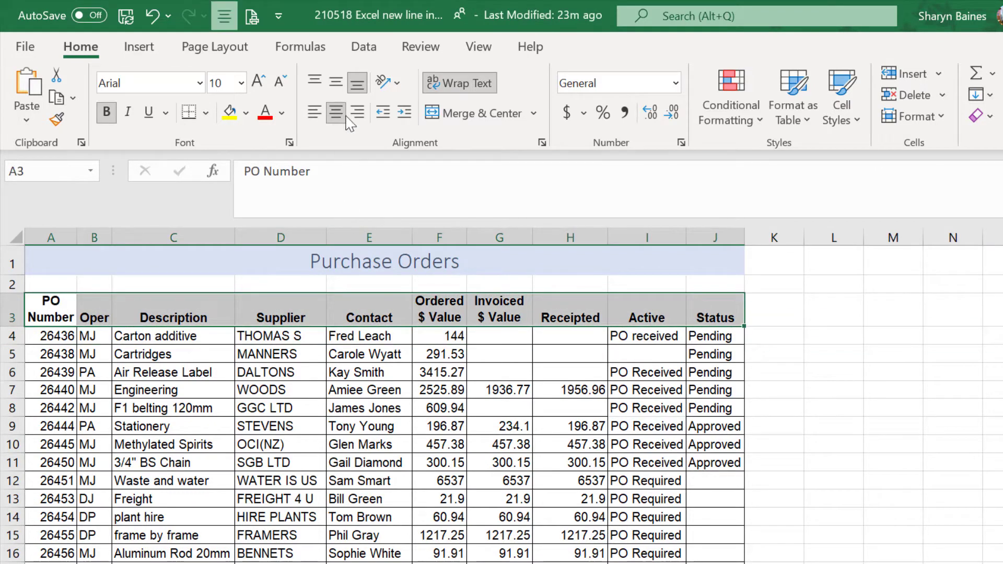
left_click(338, 90)
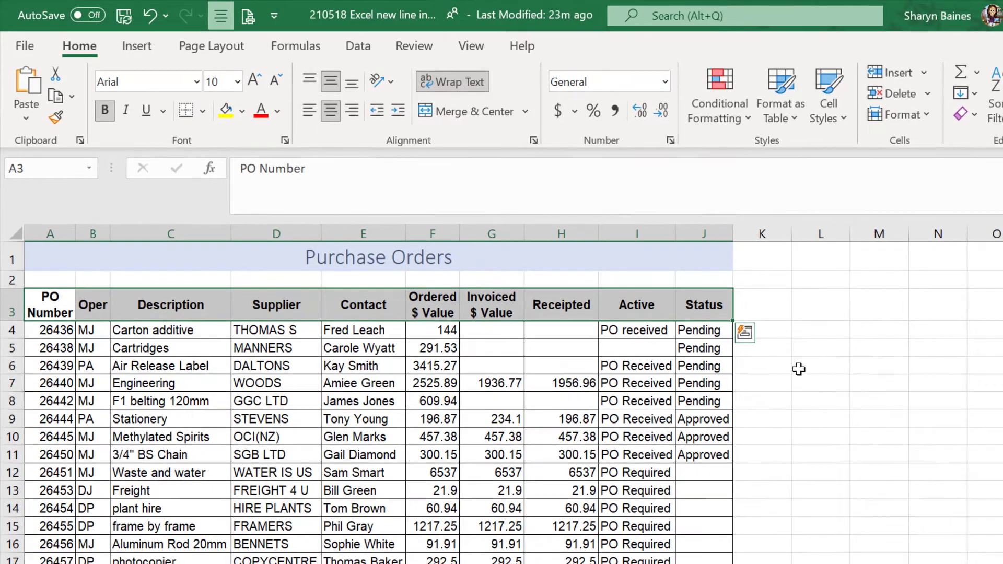
left_click(818, 370)
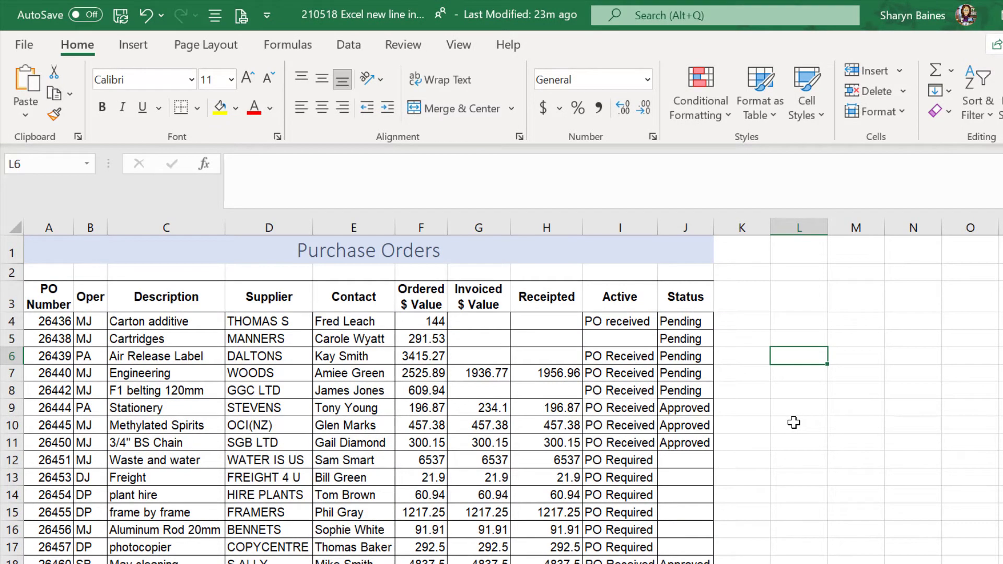
- Enter a note in L6 about a call with the new P/O number and wrap it
type("Kay is ")
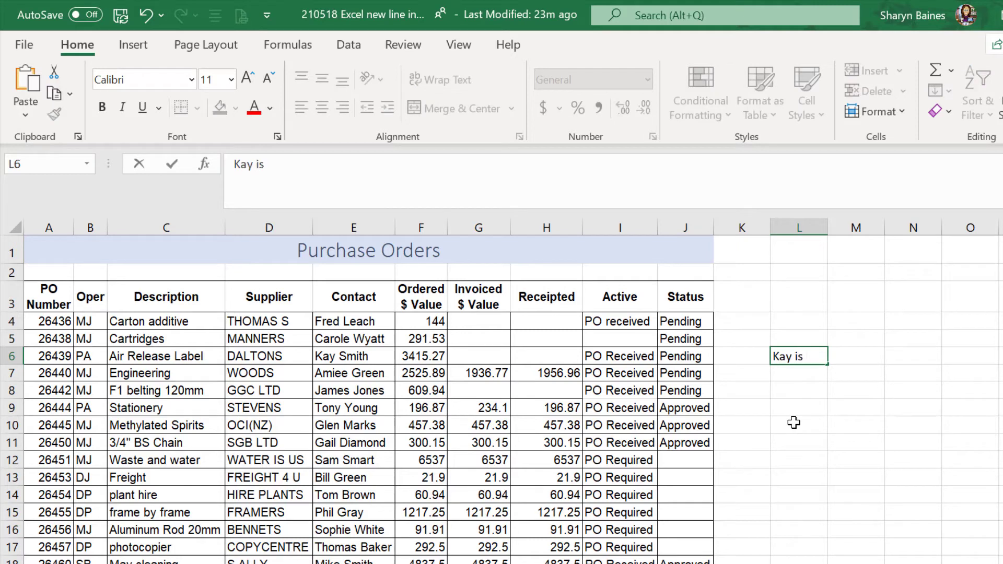
type("to call with")
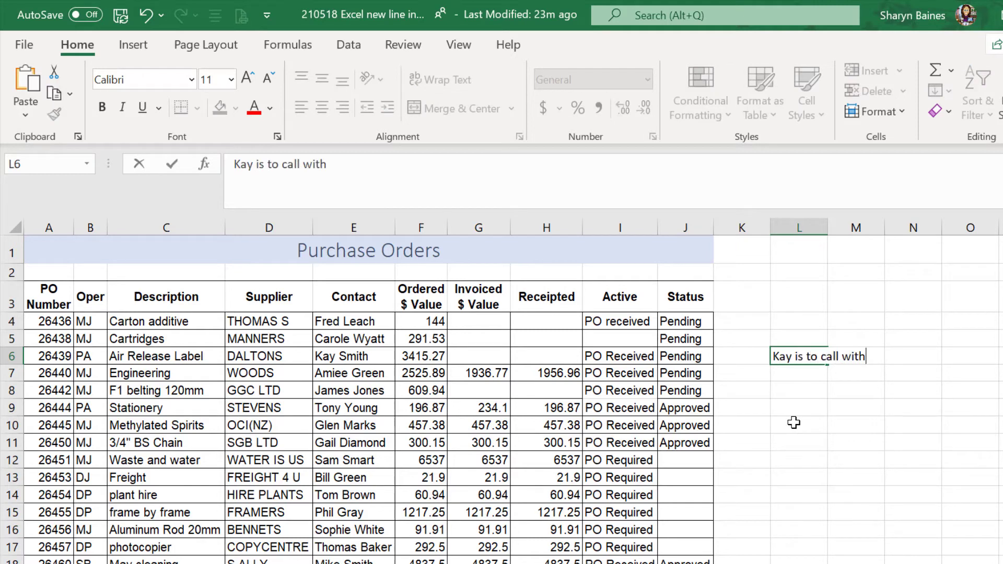
type(" new P/O nu")
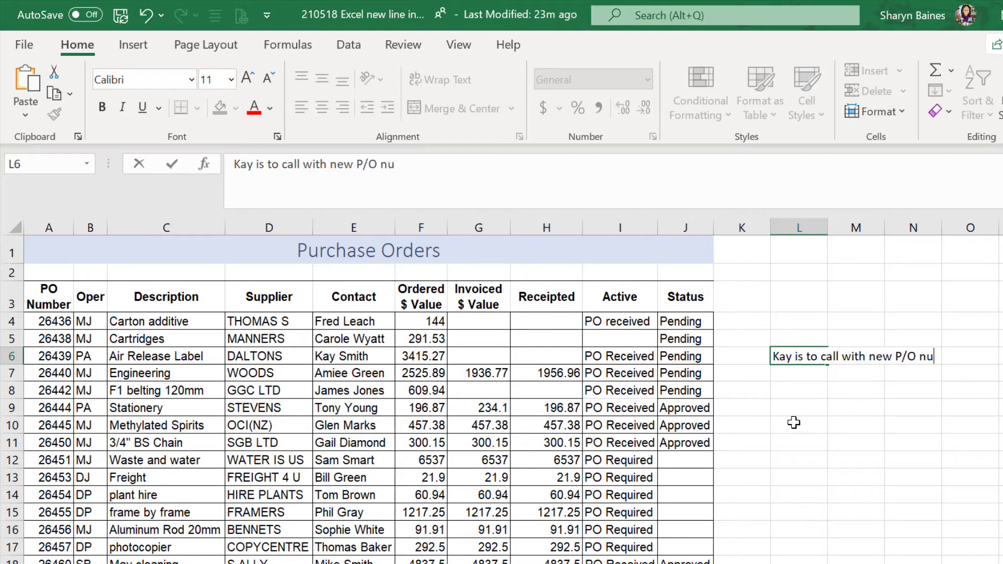
type("mber")
key("Return")
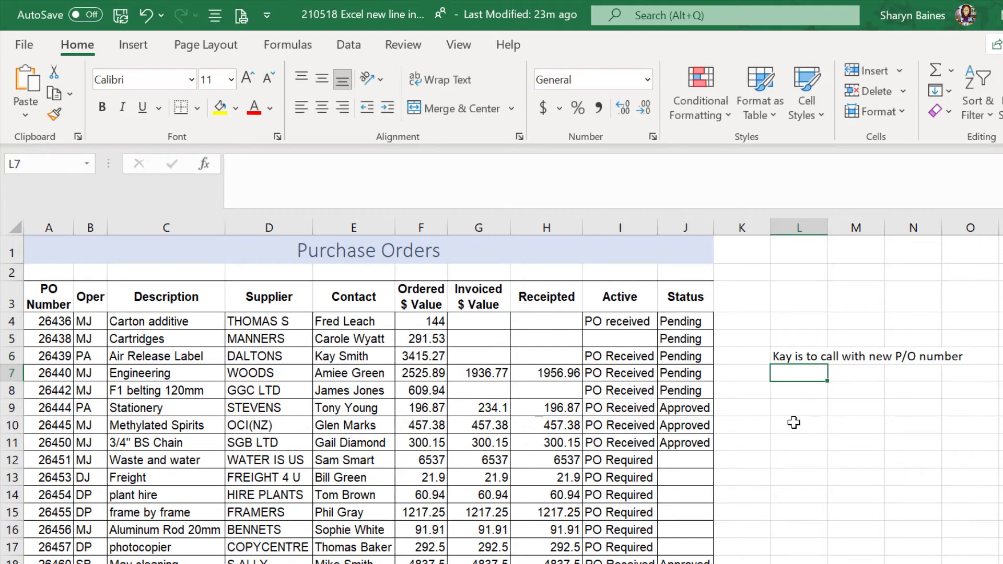
left_click(812, 361)
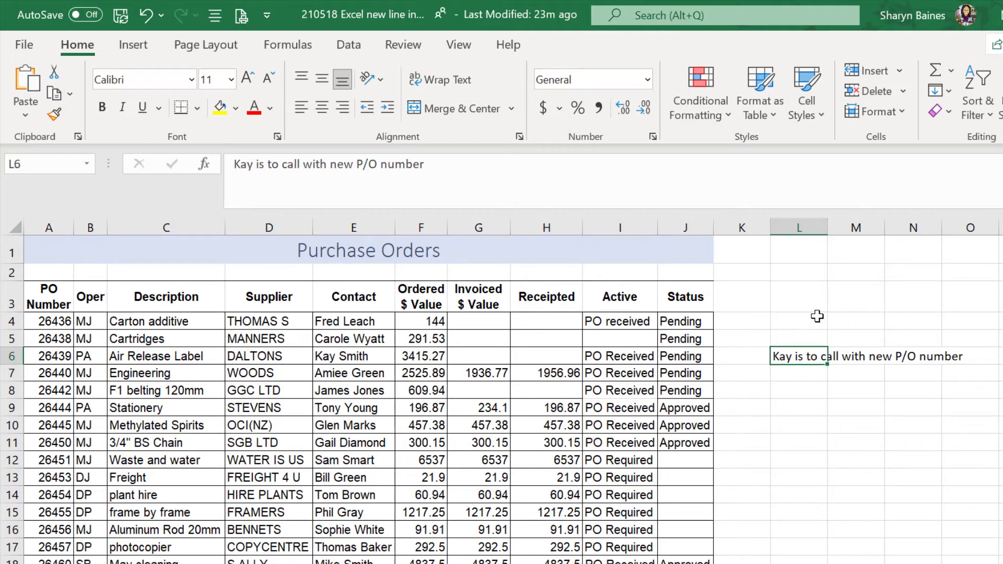
left_click(441, 79)
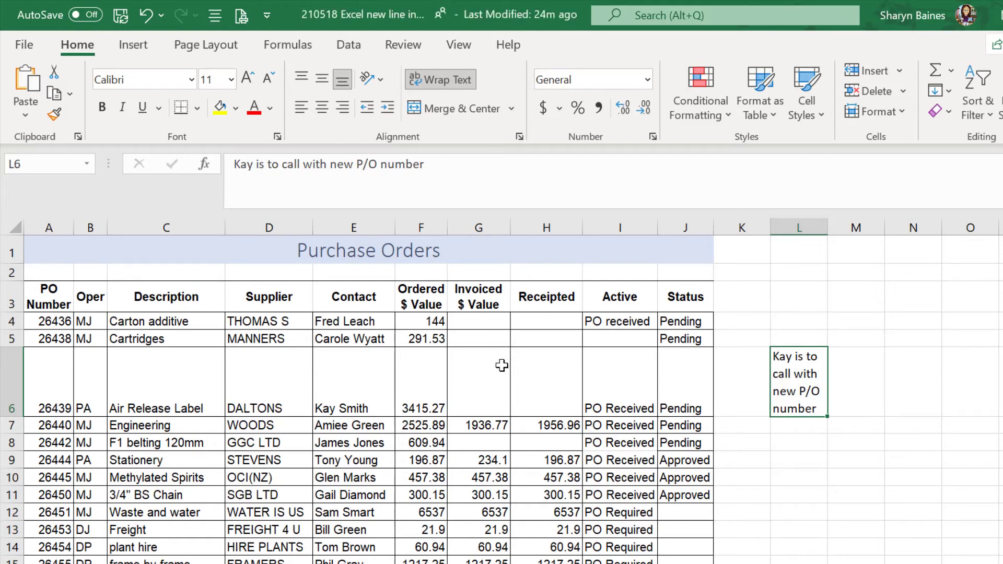
- Undo the wrap, merge and centre L6:M7, then wrap the note inside it
left_click(145, 14)
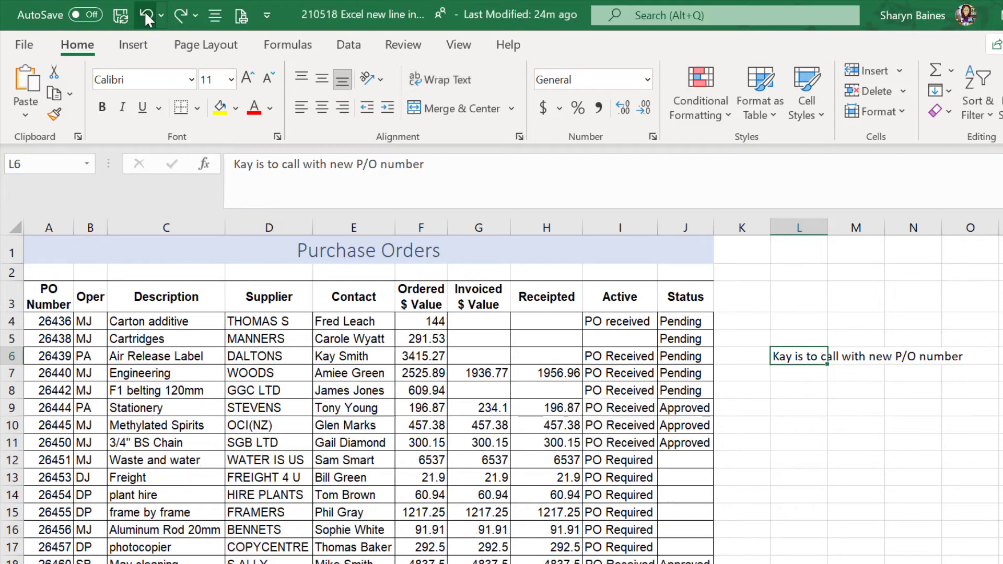
left_click_drag(801, 358, 872, 372)
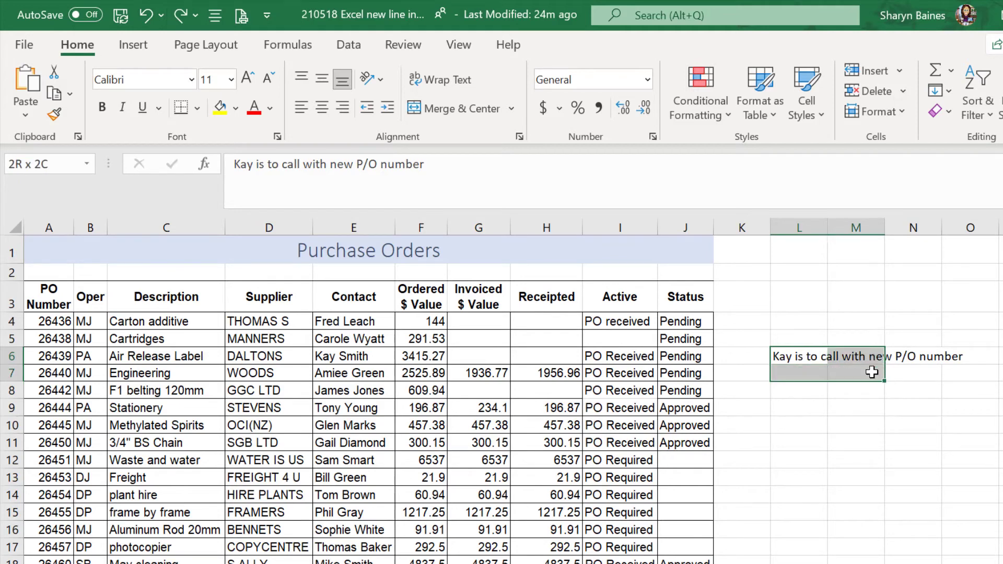
left_click(459, 109)
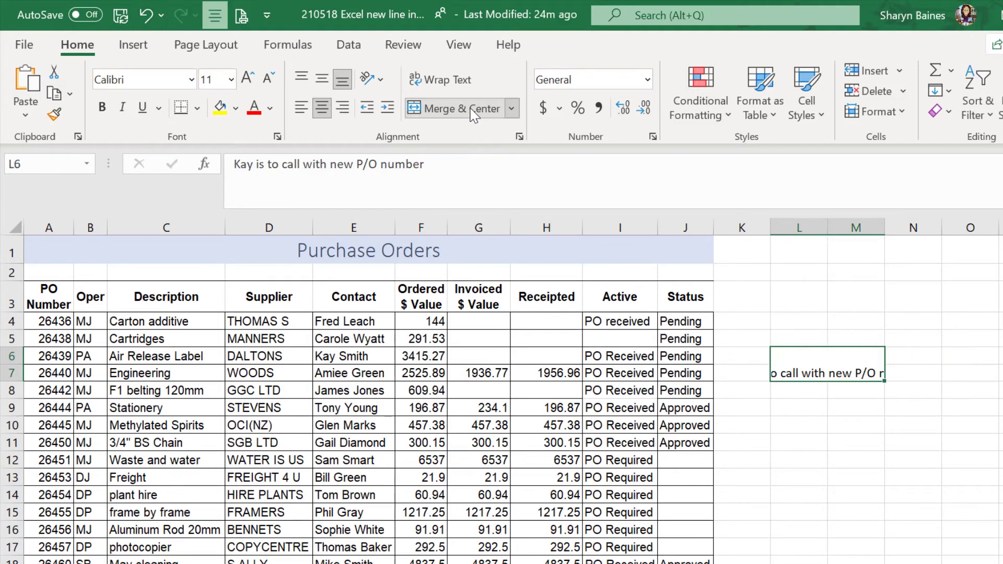
left_click(441, 81)
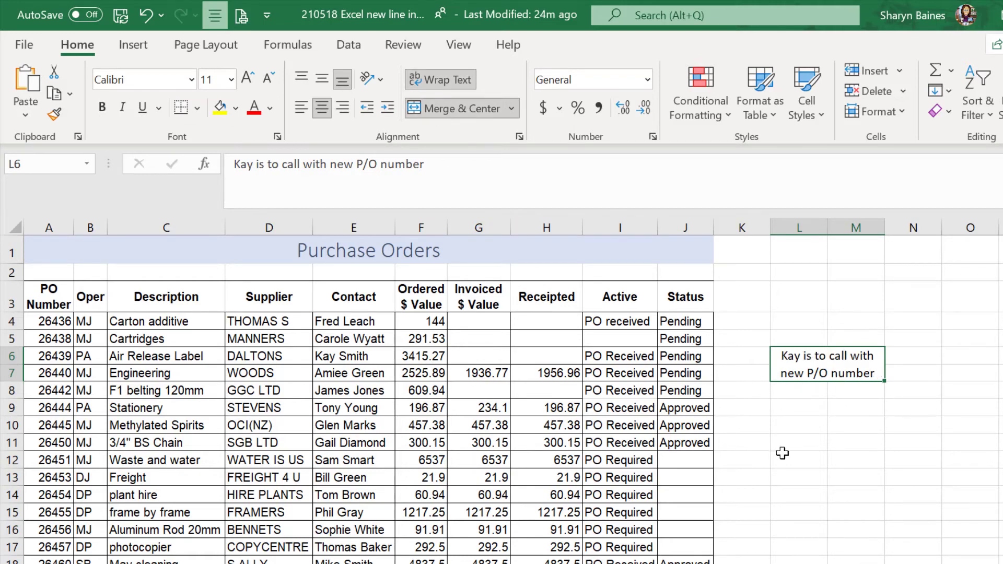